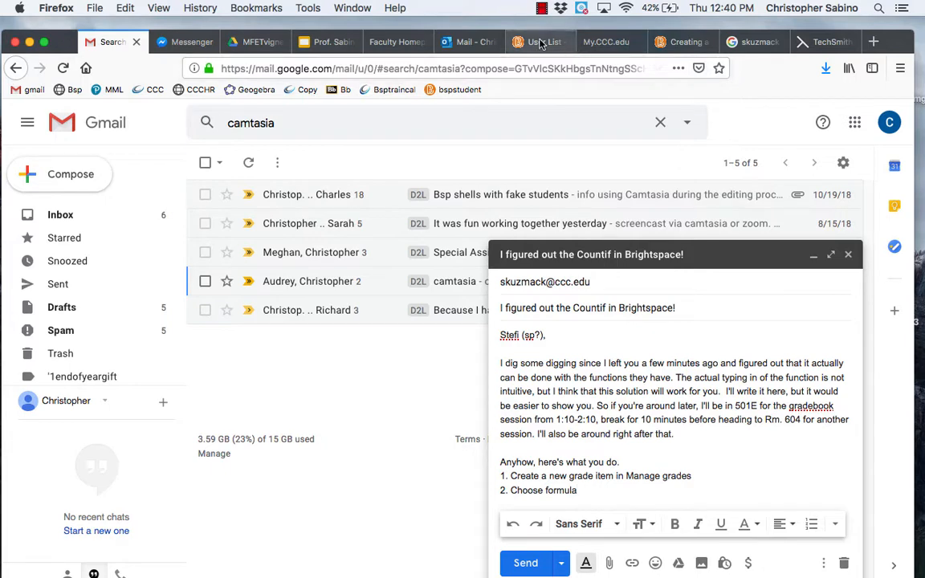
- Switch to the open Brightspace gradebook page for entering the MATH 140 course grades
left_click(539, 43)
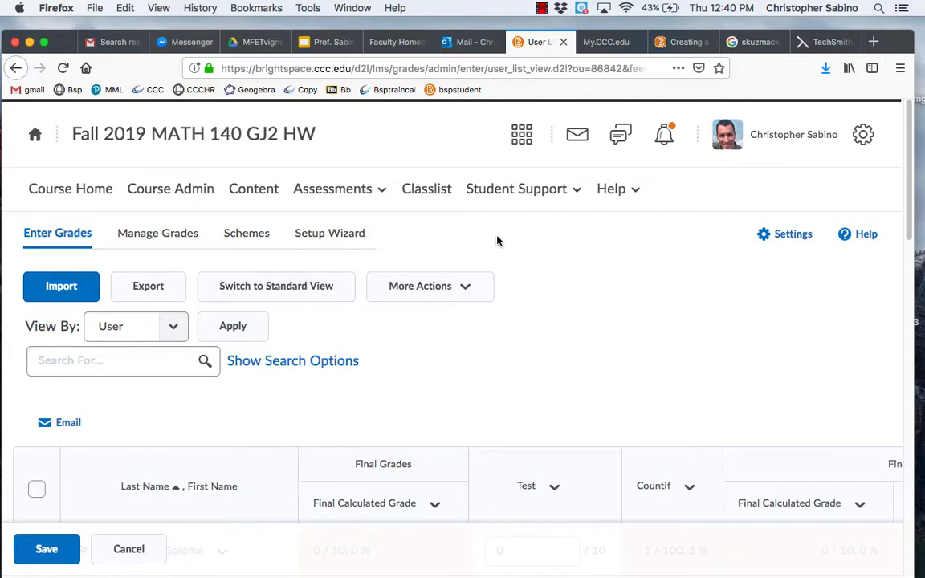
scroll(498, 241, "down", 2)
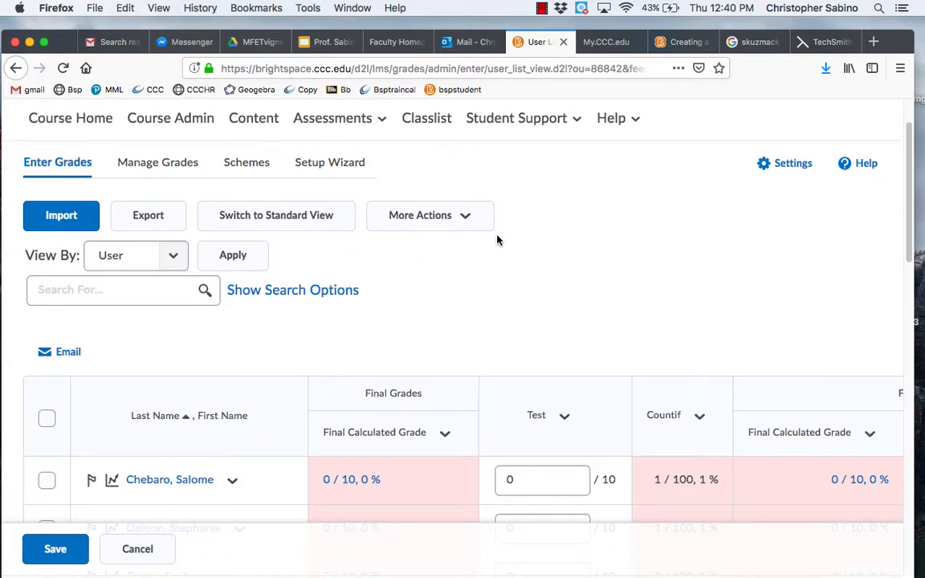
left_click(700, 416)
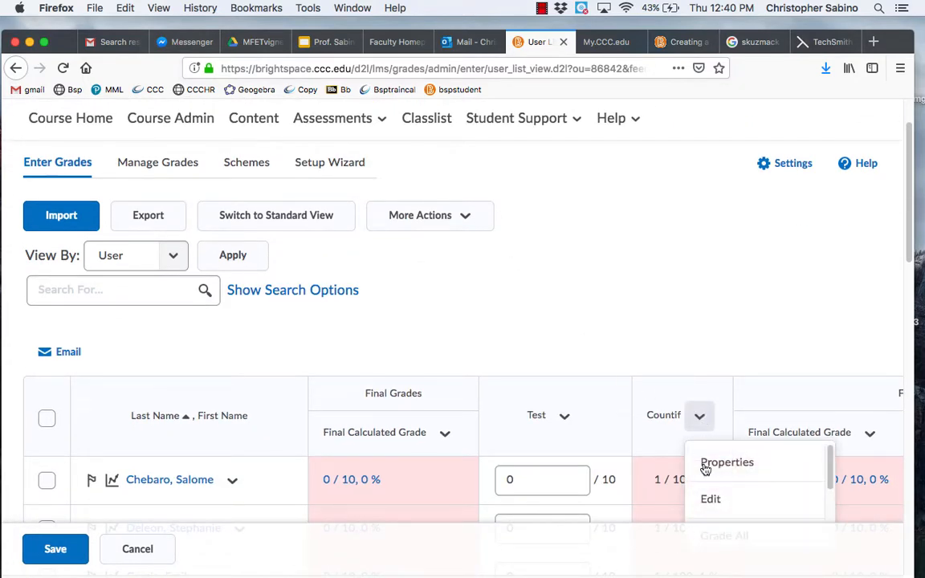
scroll(705, 470, "down", 5)
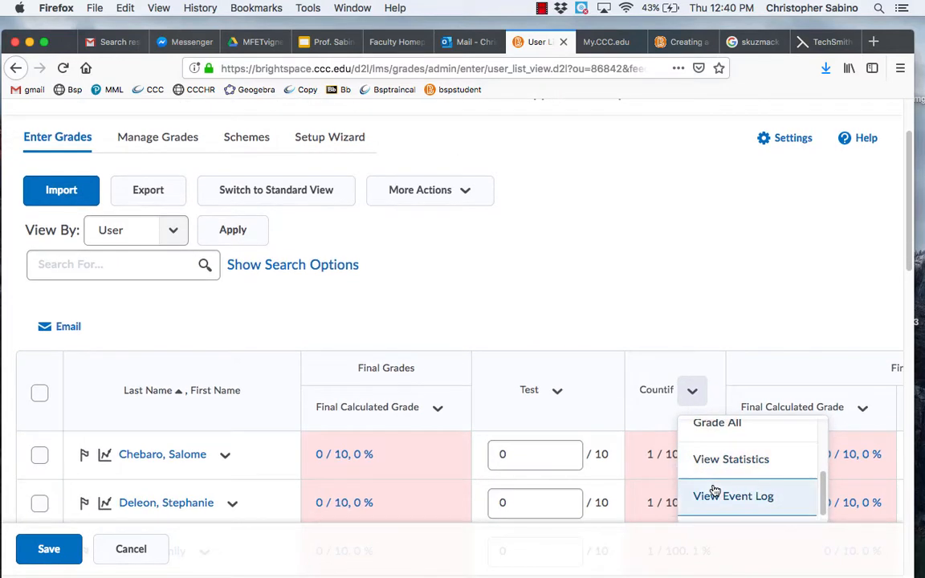
scroll(709, 366, "down", 3)
scroll(254, 215, "up", 4)
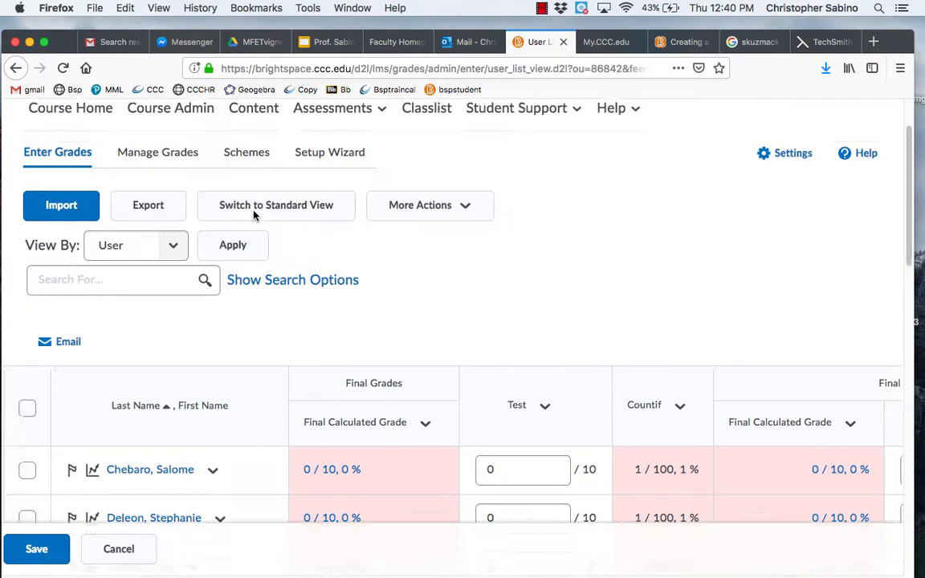
scroll(254, 214, "up", 1)
- Delete the Countif formula grade item from the course's managed grades and confirm the deletion
left_click(163, 182)
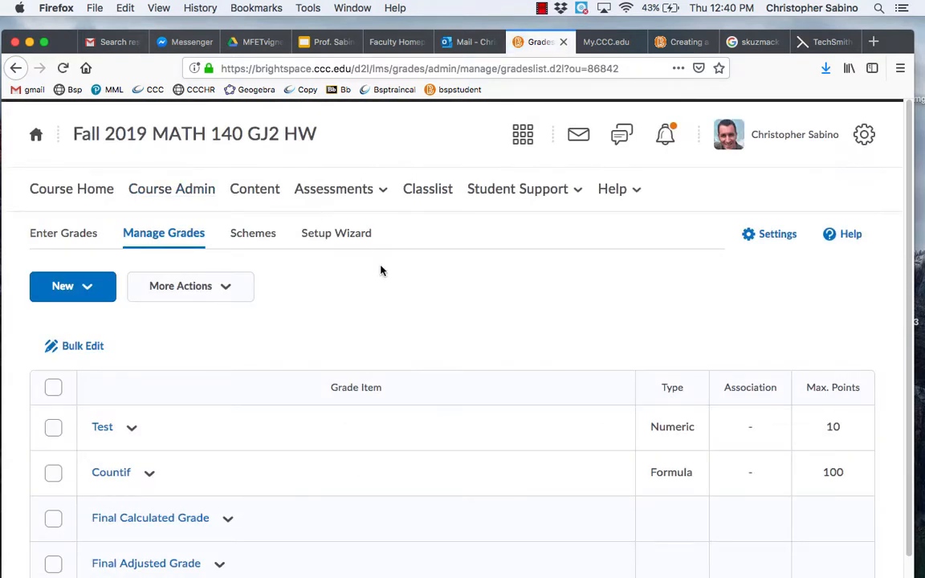
scroll(305, 337, "down", 1)
left_click(152, 446)
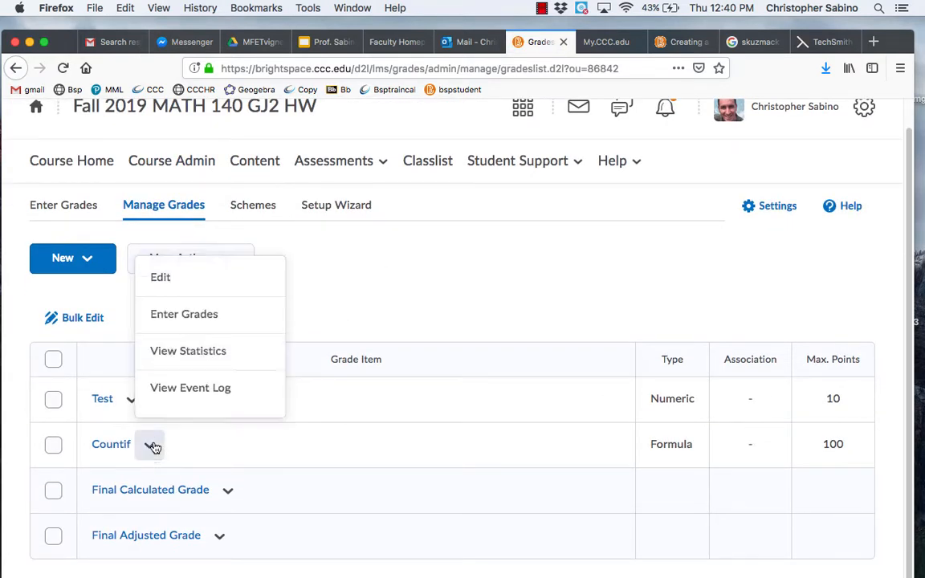
left_click(226, 262)
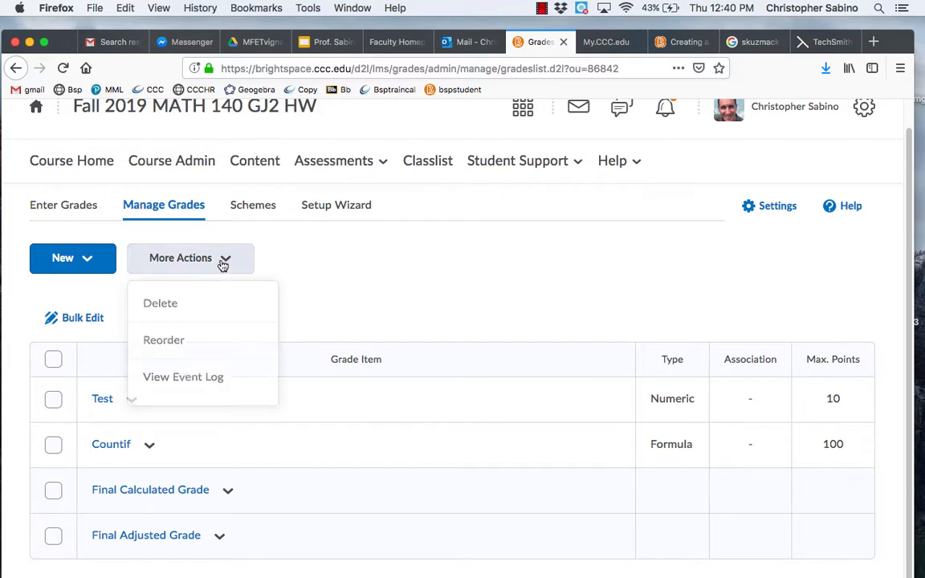
left_click(180, 302)
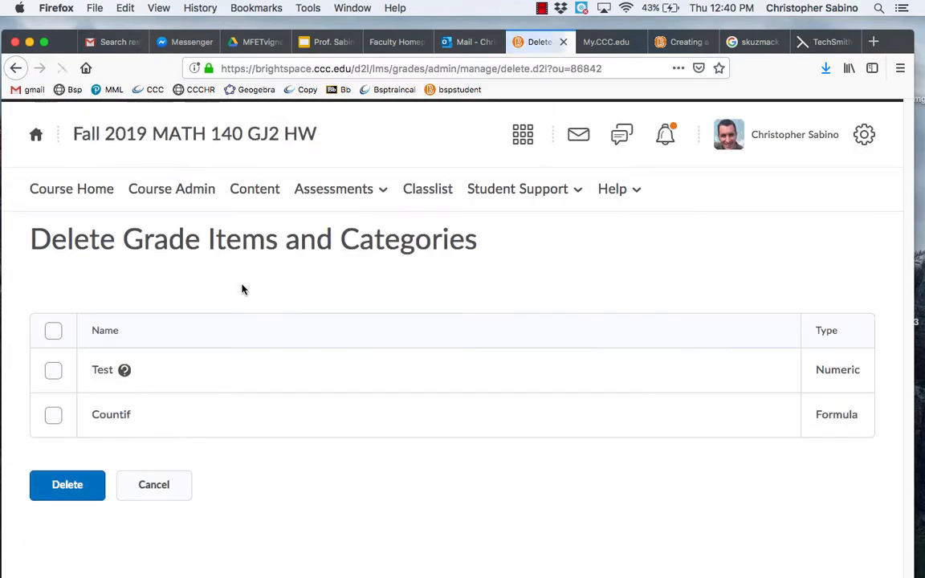
left_click(53, 415)
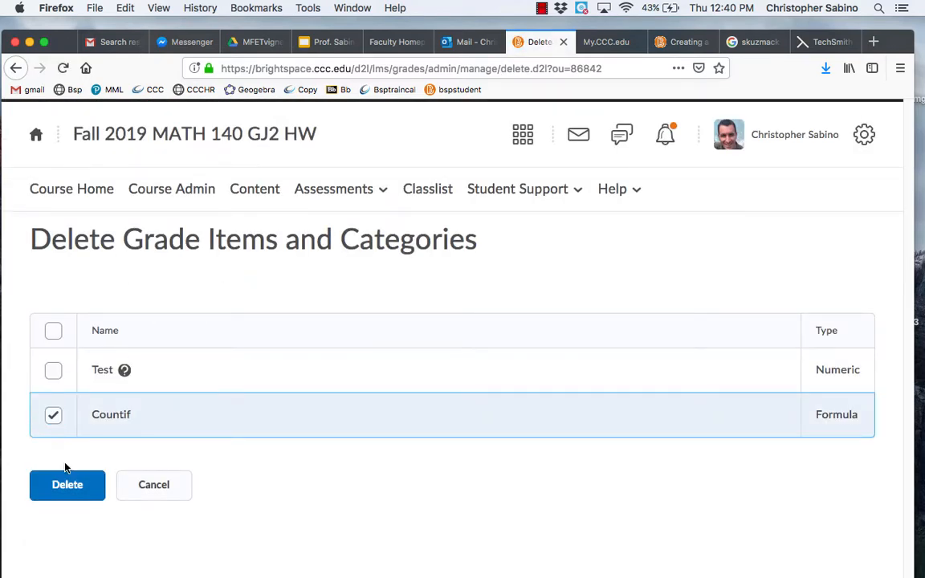
left_click(69, 486)
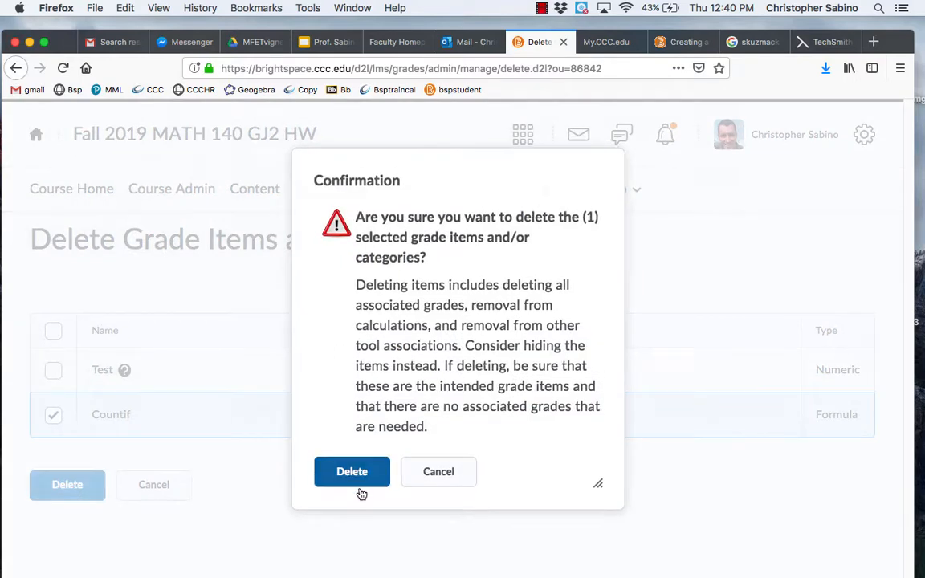
left_click(360, 489)
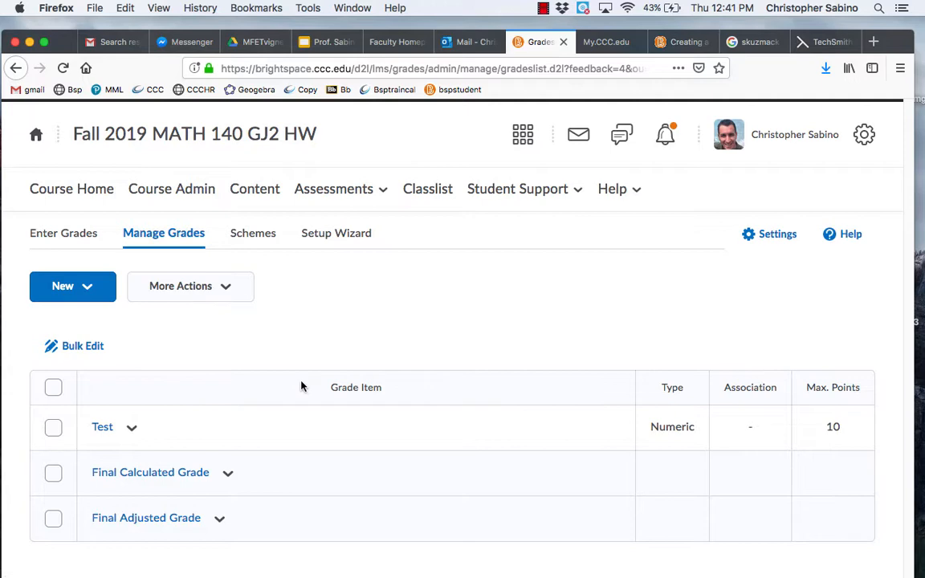
- Create a new grade item of the Formula type
left_click(87, 290)
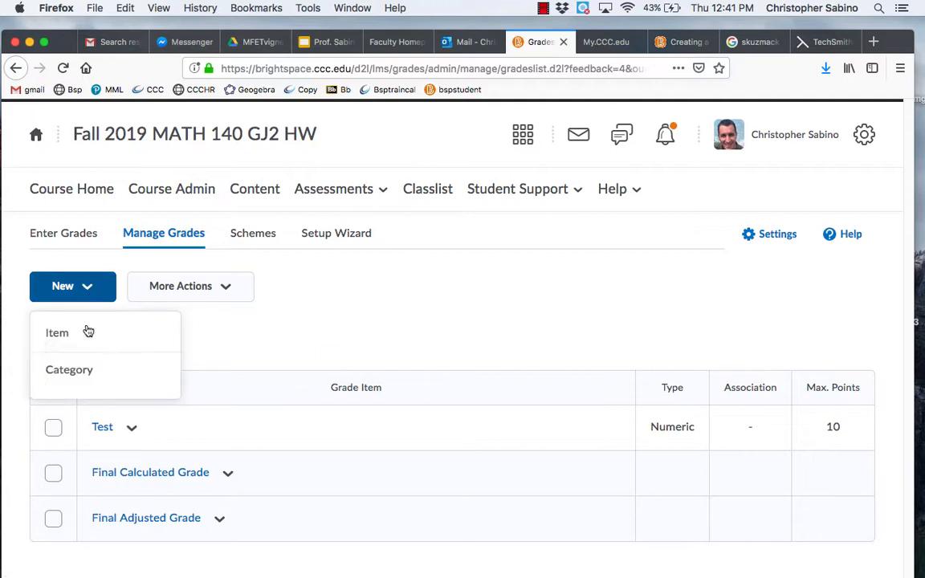
left_click(62, 343)
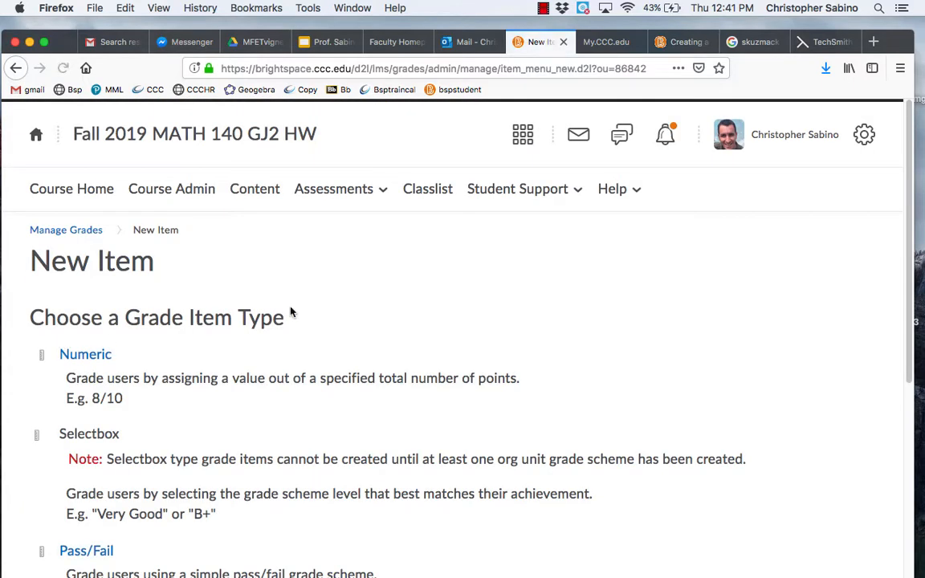
scroll(313, 310, "down", 5)
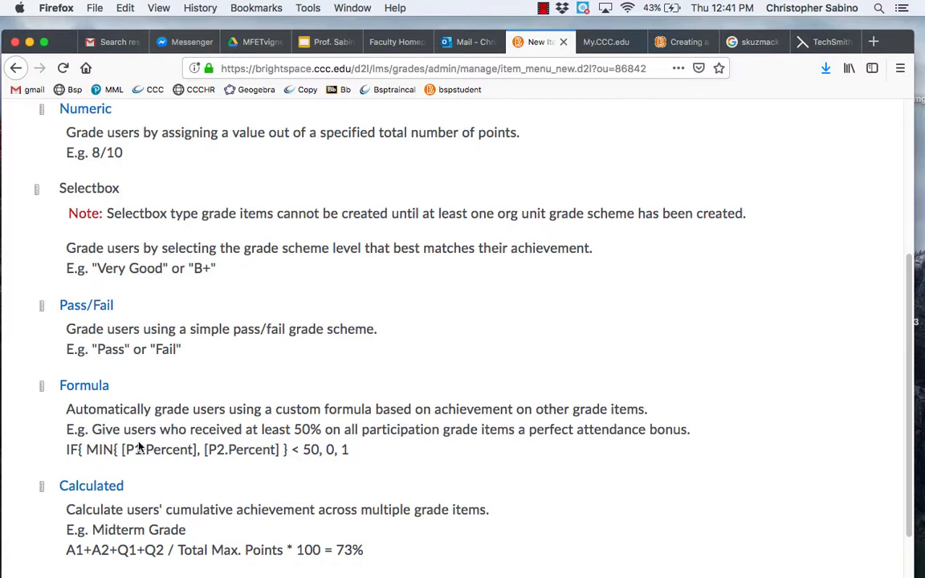
left_click(88, 388)
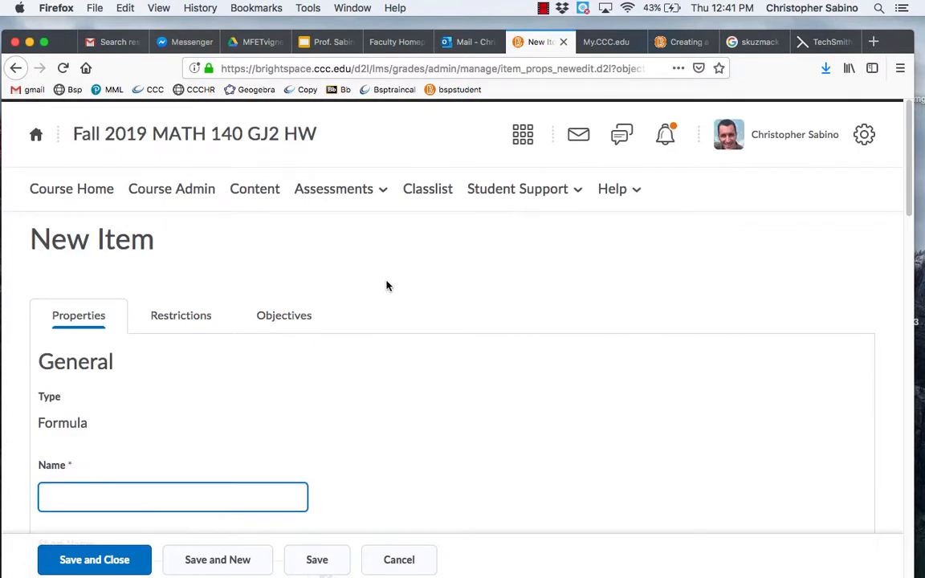
- Name the new formula grade item Zeroes
scroll(382, 286, "down", 5)
type("C")
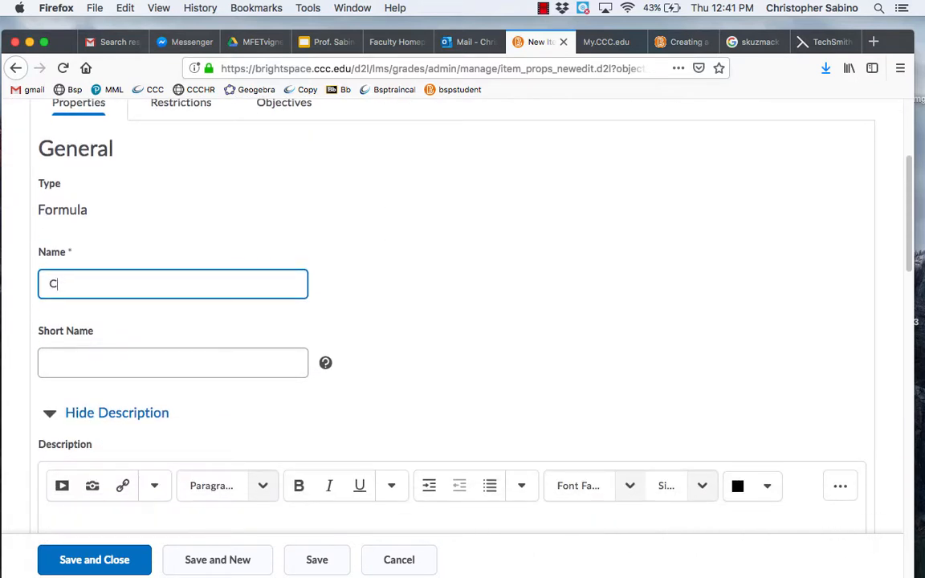
type("ount")
key("BackSpace")
key("BackSpace")
key("BackSpace")
key("BackSpace")
key("BackSpace")
type("Zeroes")
- Open the formula editor for the new item's points received
scroll(330, 314, "down", 2)
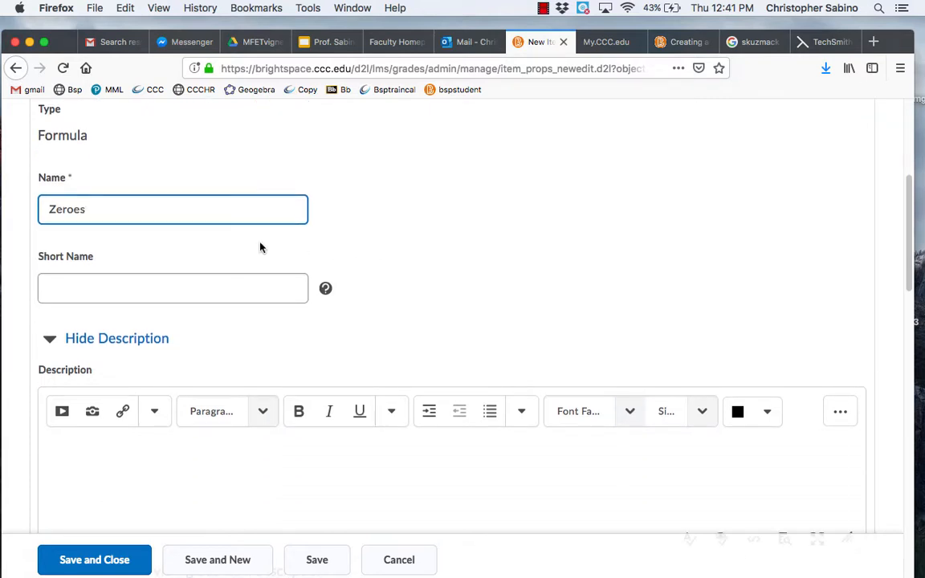
scroll(423, 221, "down", 4)
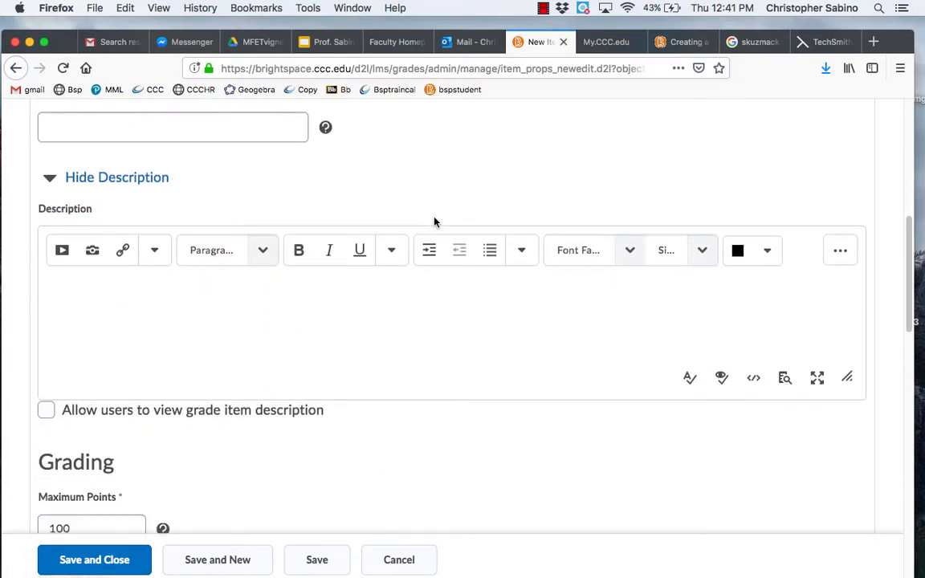
scroll(330, 322, "down", 3)
left_click(128, 417)
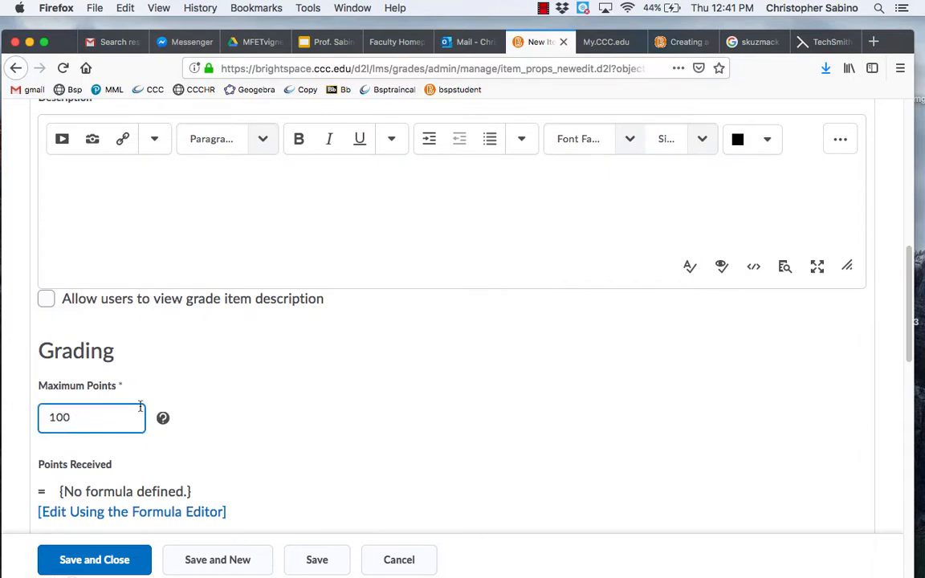
left_click(229, 377)
scroll(268, 376, "down", 5)
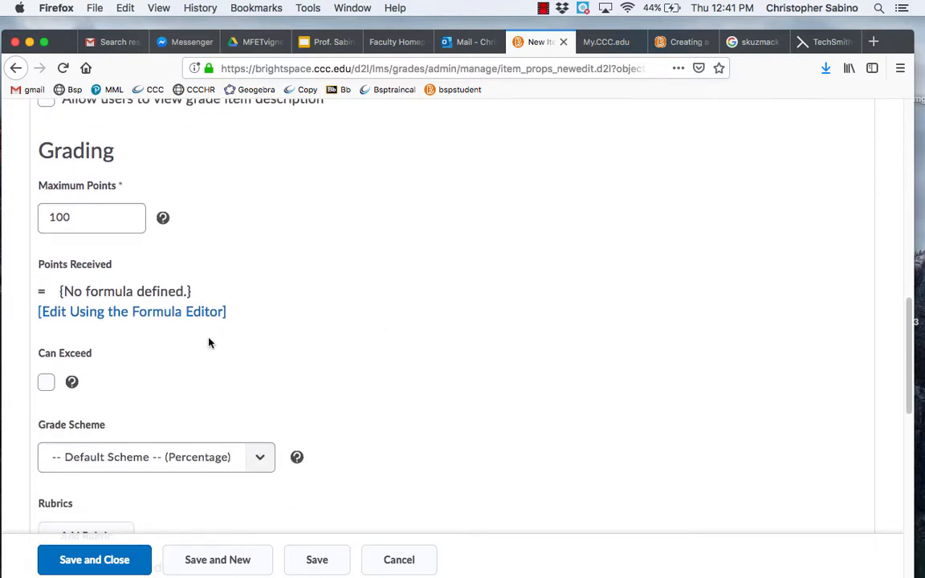
left_click(164, 314)
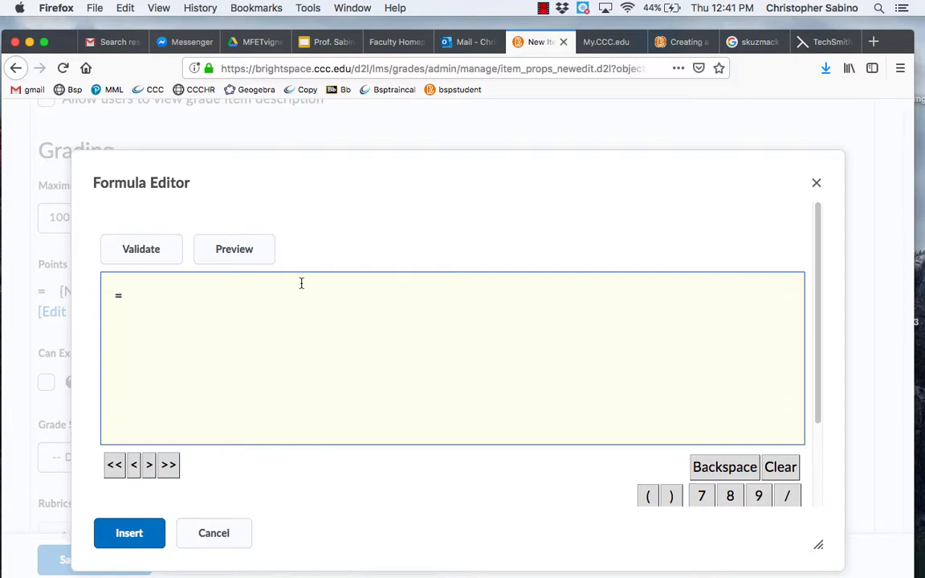
scroll(397, 246, "down", 1)
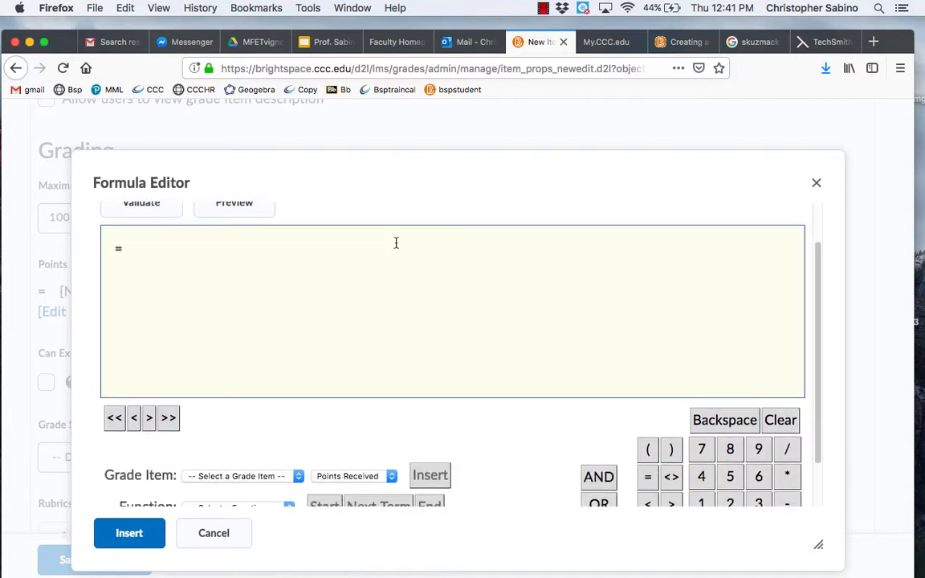
scroll(365, 303, "up", 1)
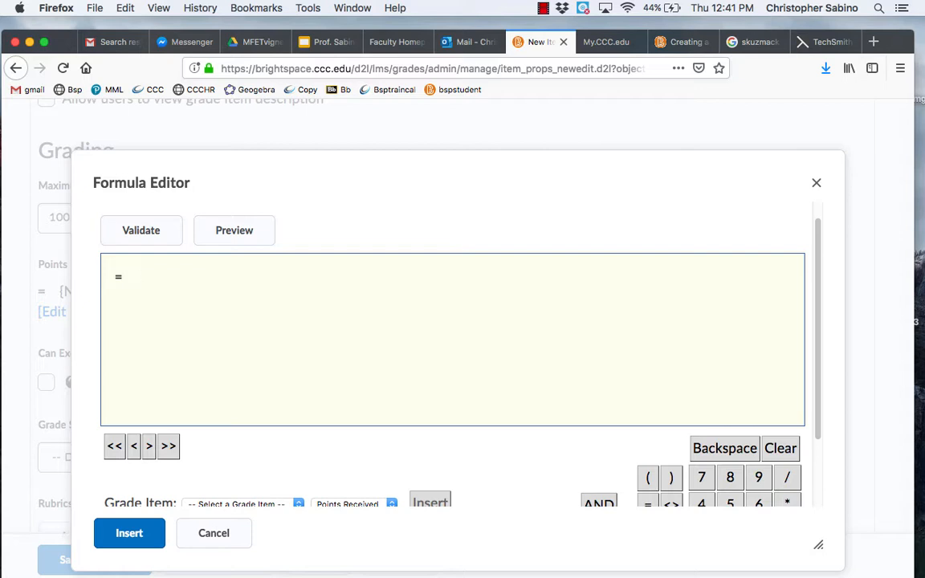
left_click(543, 9)
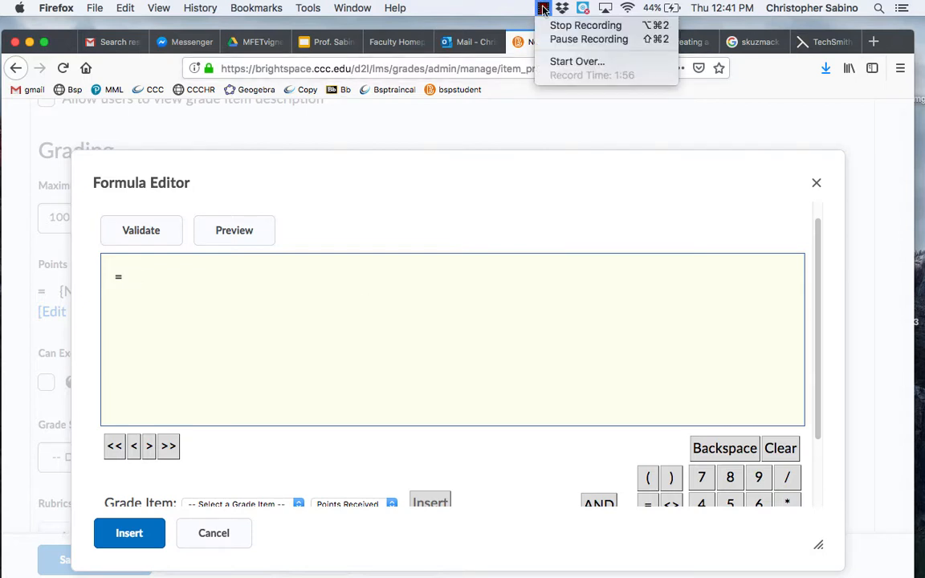
left_click(500, 5)
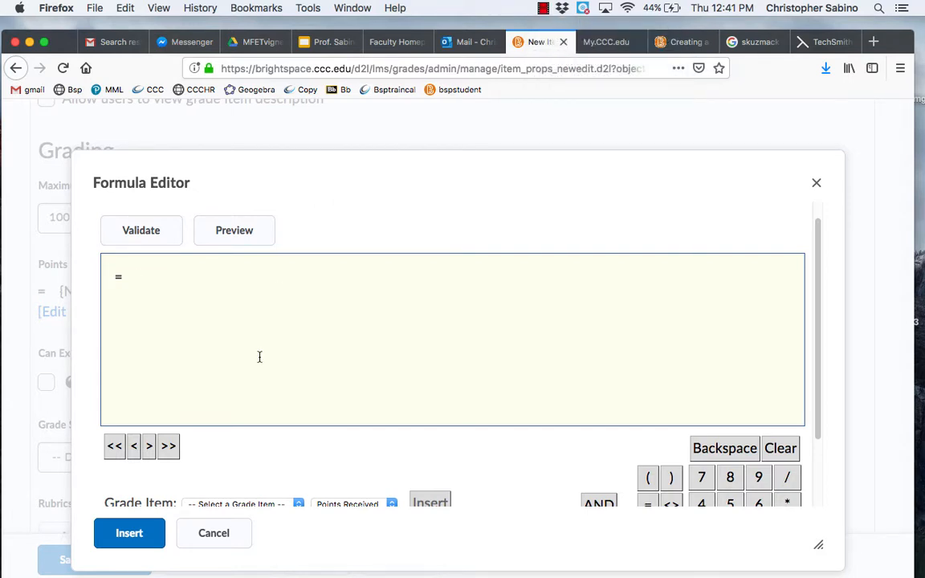
- Start the formula with an IF function
scroll(268, 362, "down", 3)
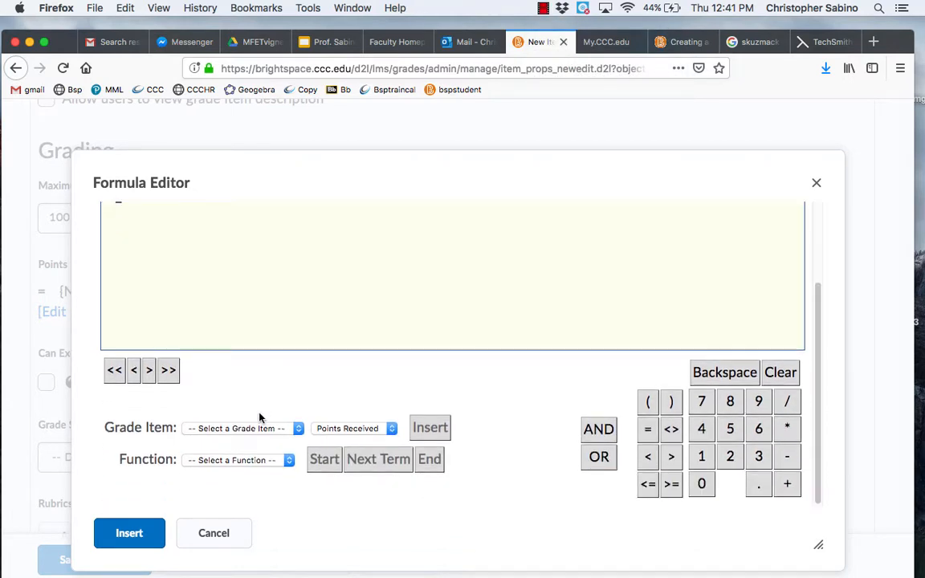
scroll(318, 404, "up", 1)
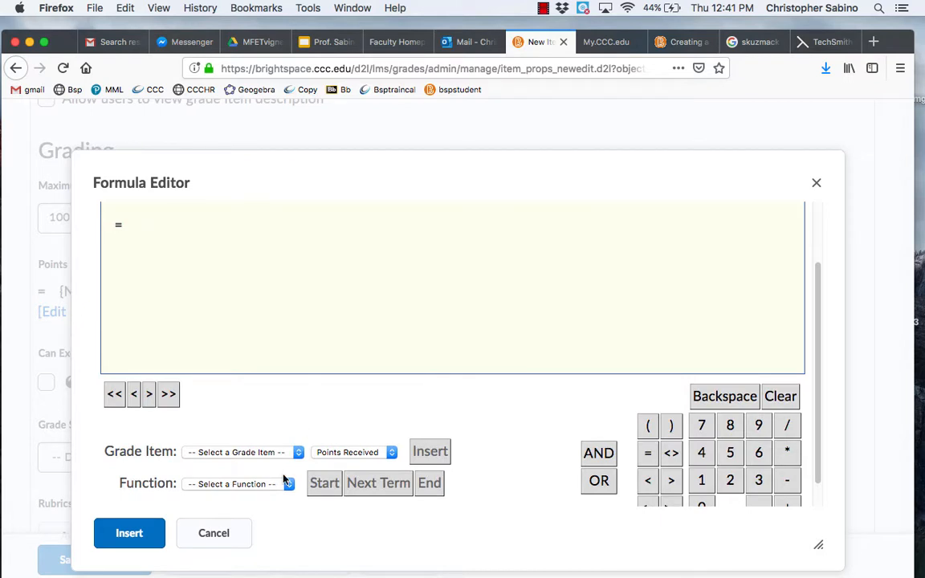
left_click(283, 483)
left_click(232, 543)
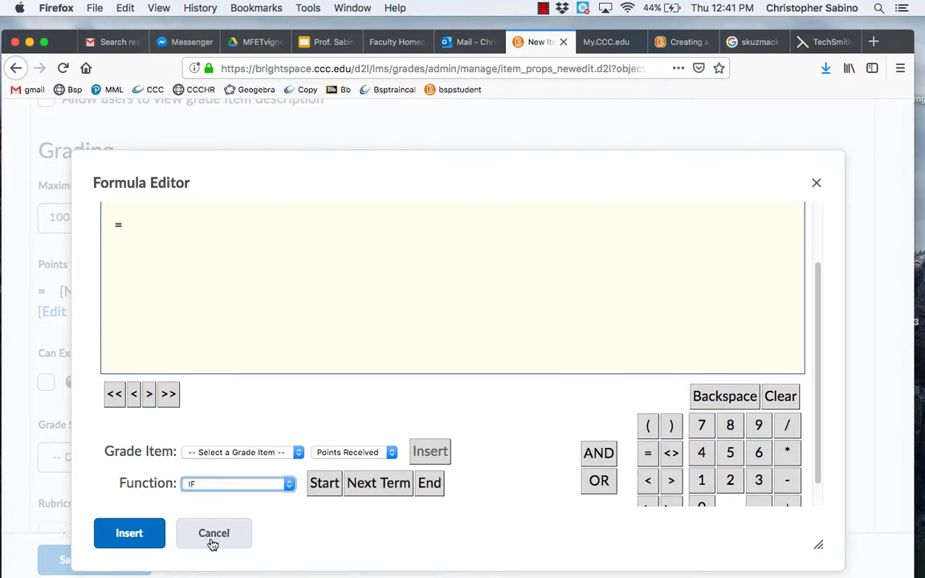
left_click(325, 484)
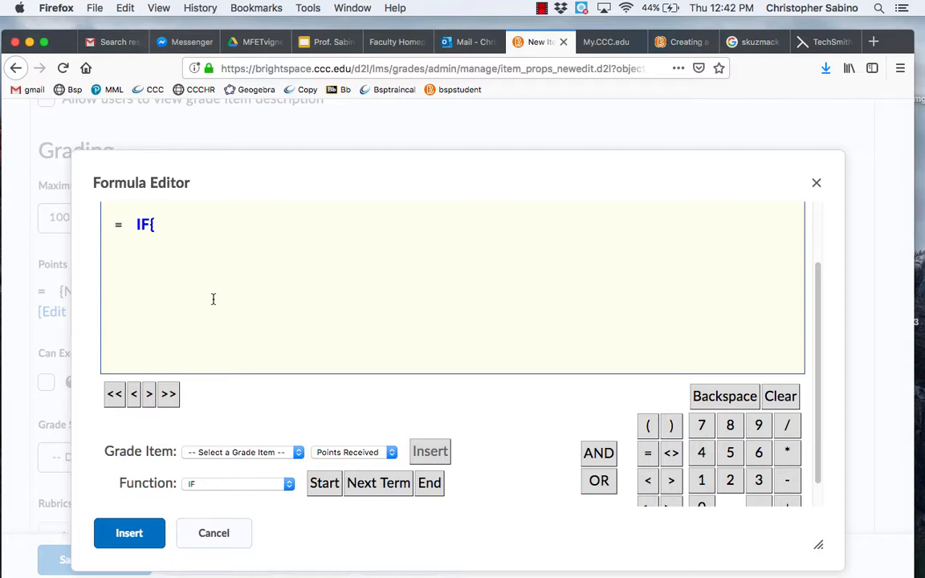
- Insert the Points Received value of the Test grade item into the IF function
left_click(295, 453)
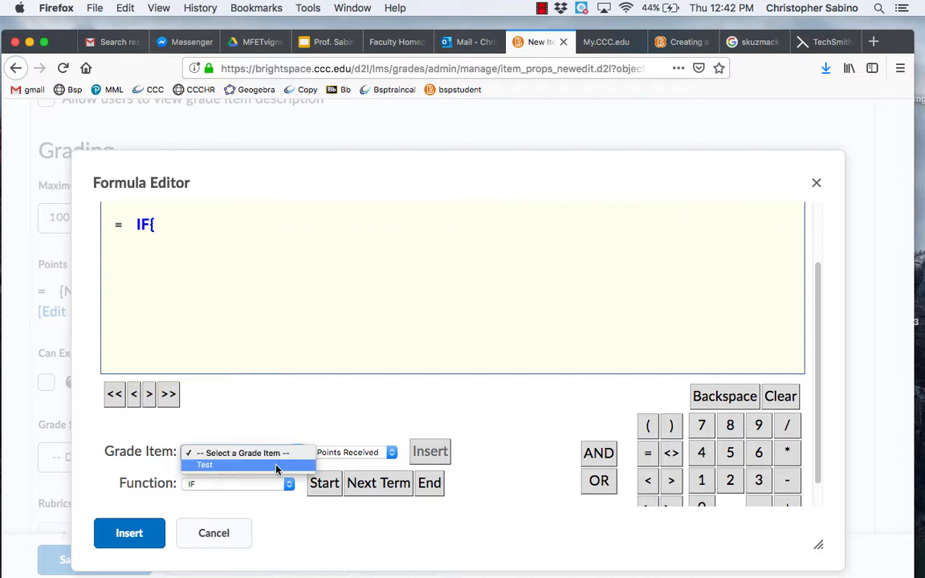
left_click(276, 466)
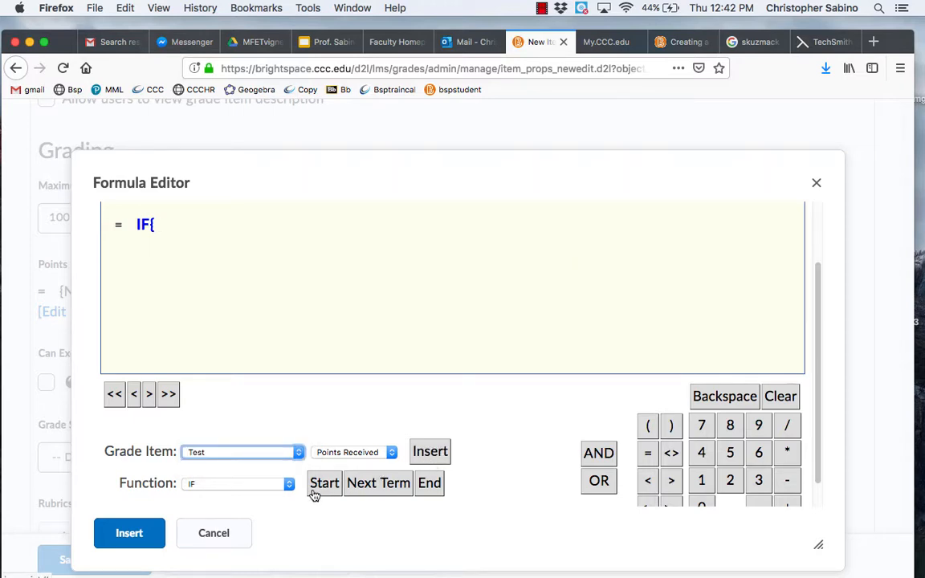
left_click(430, 452)
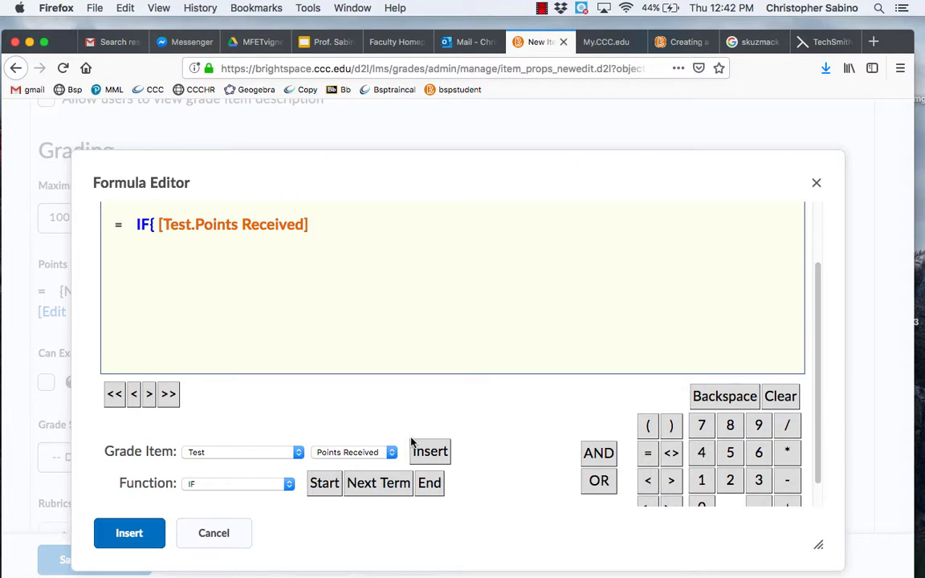
- Complete the IF condition so that the Test points received are compared as equal to 0
scroll(570, 414, "down", 1)
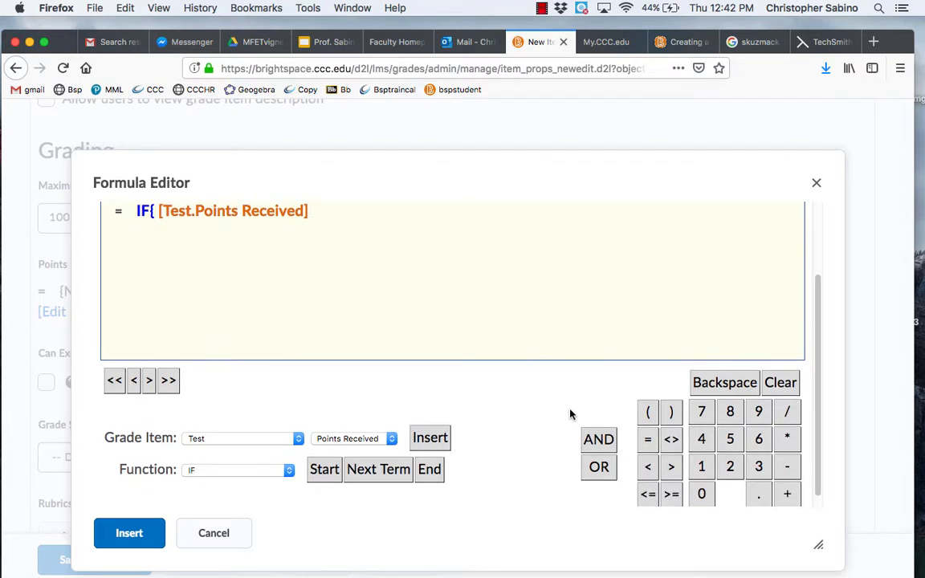
left_click(648, 446)
left_click(702, 494)
scroll(520, 413, "down", 2)
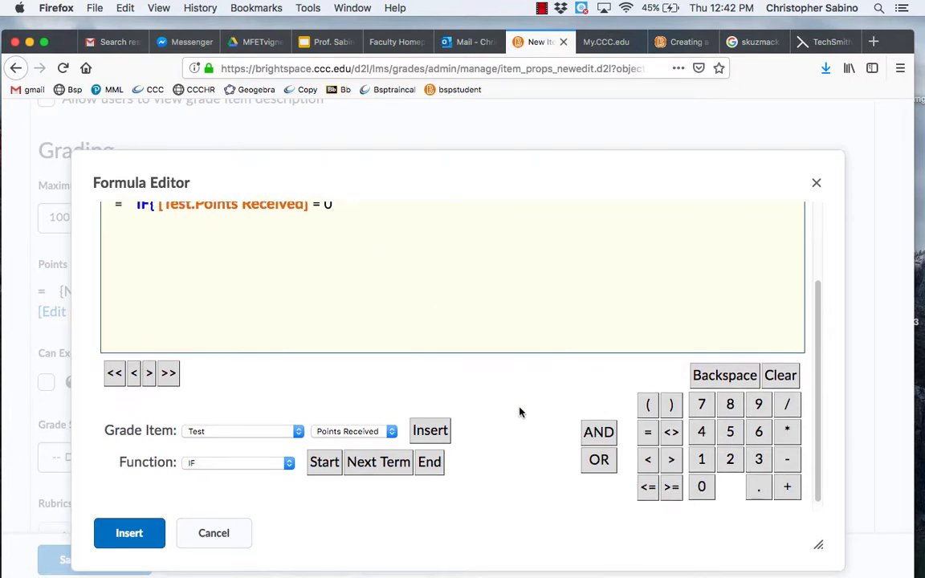
- Finish the IF function so it returns 1 when the condition is true and 0 otherwise, and end the function
scroll(519, 413, "up", 1)
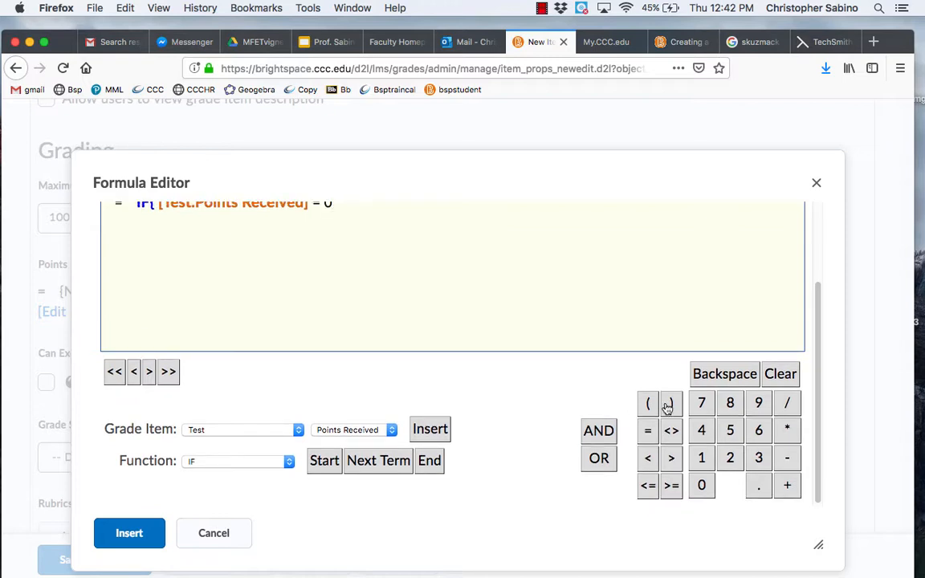
scroll(605, 416, "up", 2)
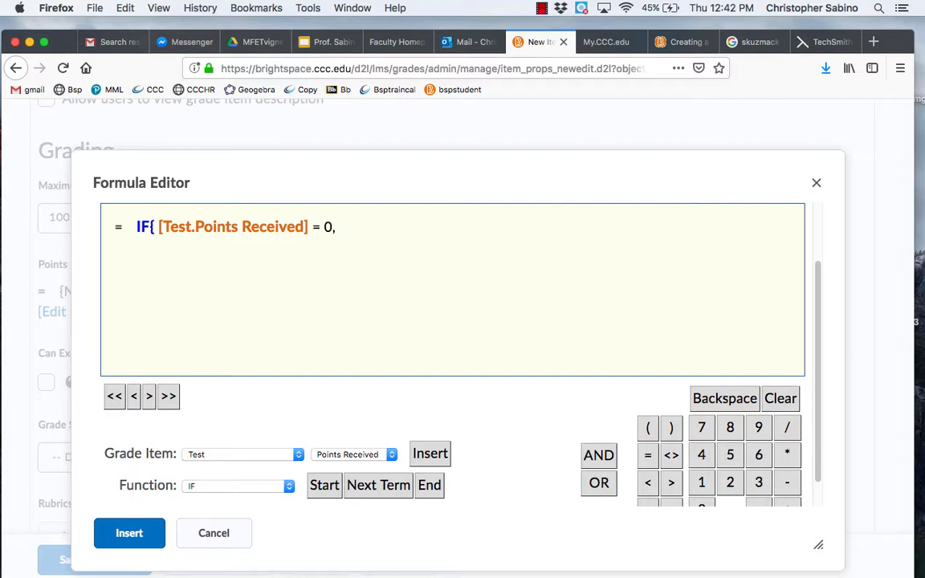
type("1, 0")
scroll(561, 444, "down", 1)
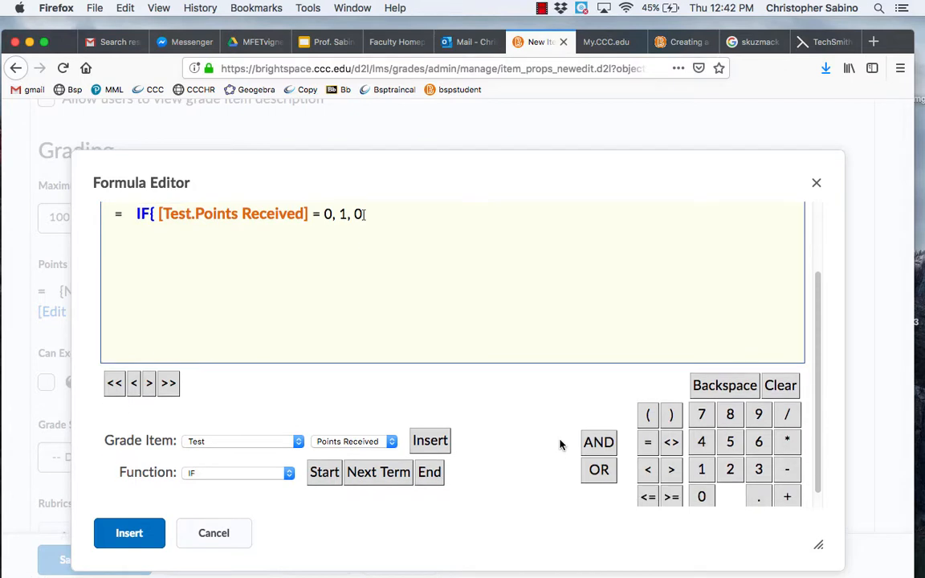
left_click(430, 473)
- Preview the formula's results for the students and close the preview
scroll(321, 411, "up", 3)
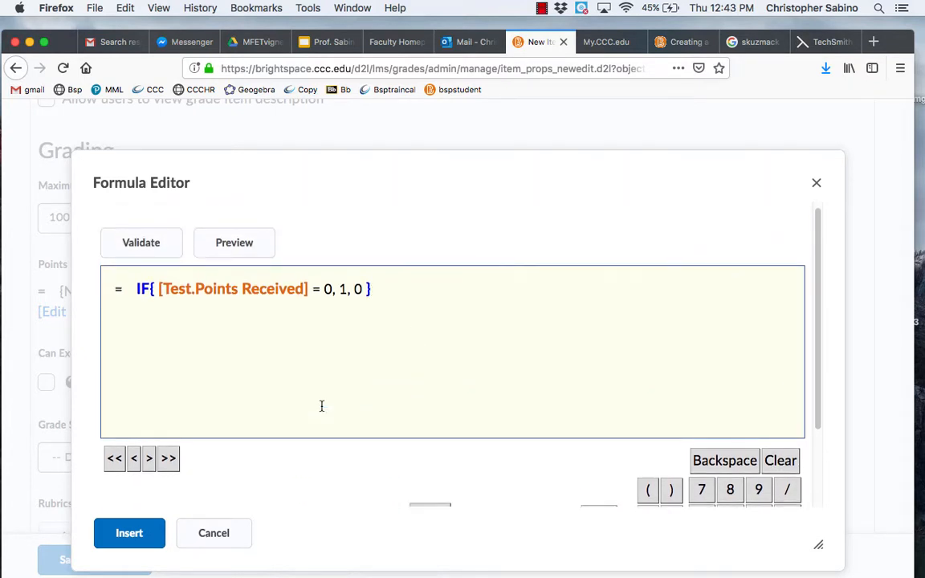
left_click(234, 243)
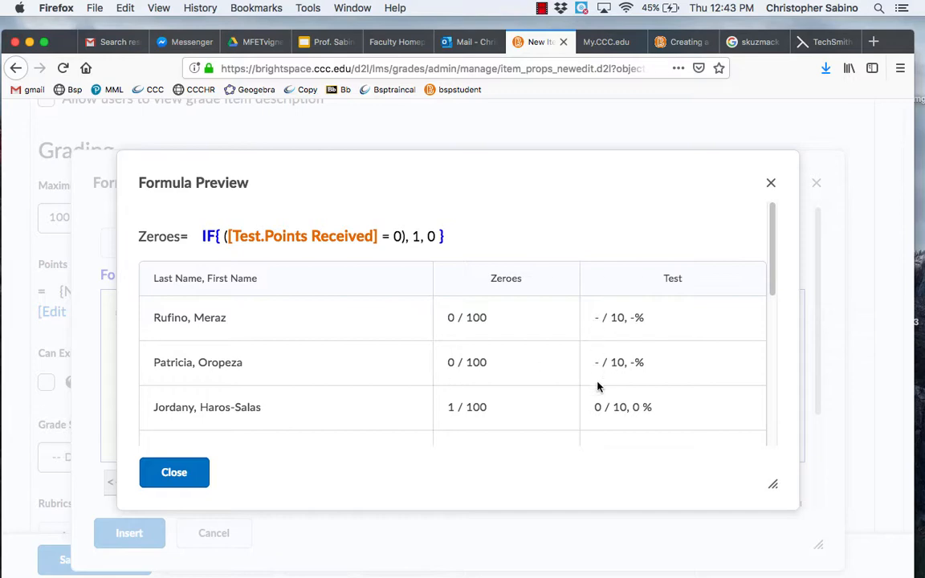
left_click(183, 475)
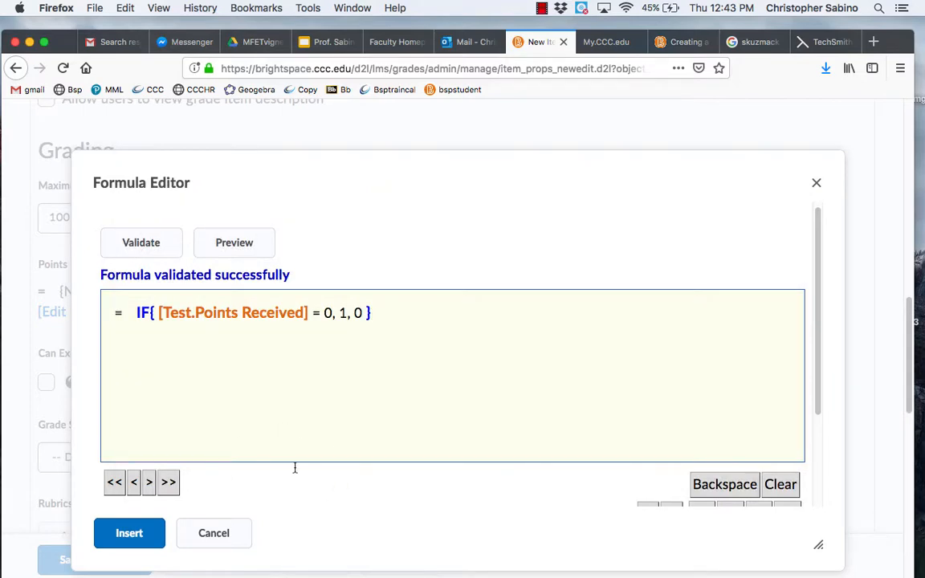
- Insert the finished formula into the Zeroes item's points received, and save and close the grade item
left_click(124, 527)
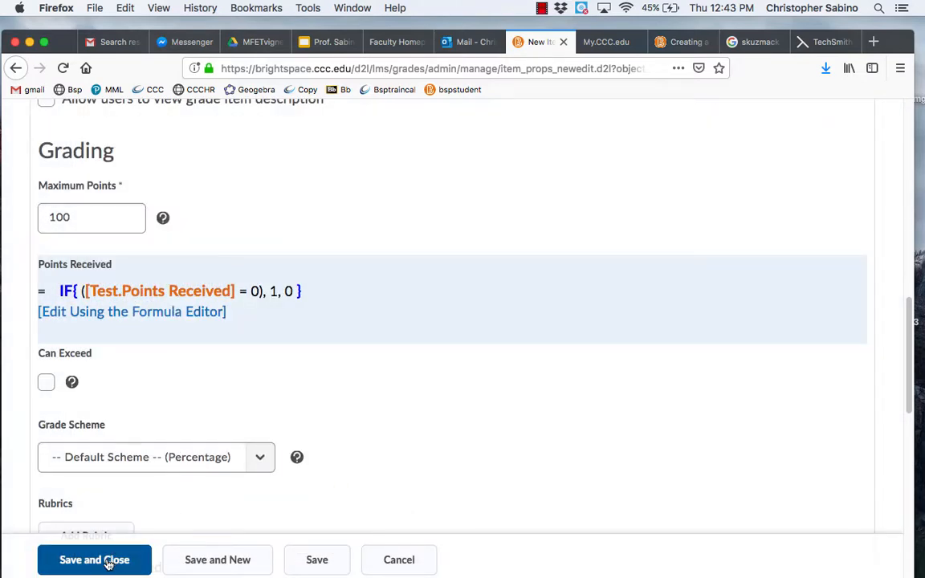
left_click(99, 560)
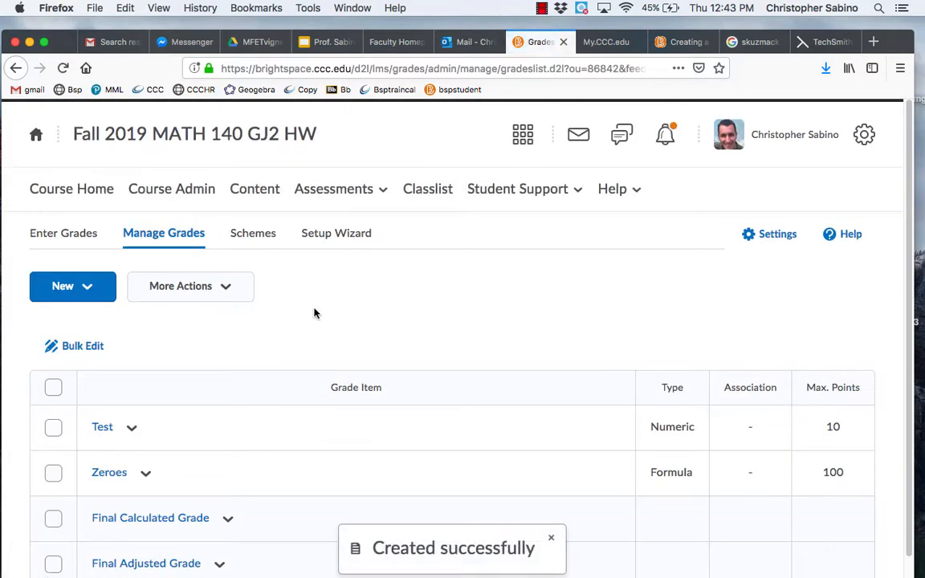
- Go to the grade entry page and compare the students' Zeroes values with their Test scores
scroll(319, 301, "down", 1)
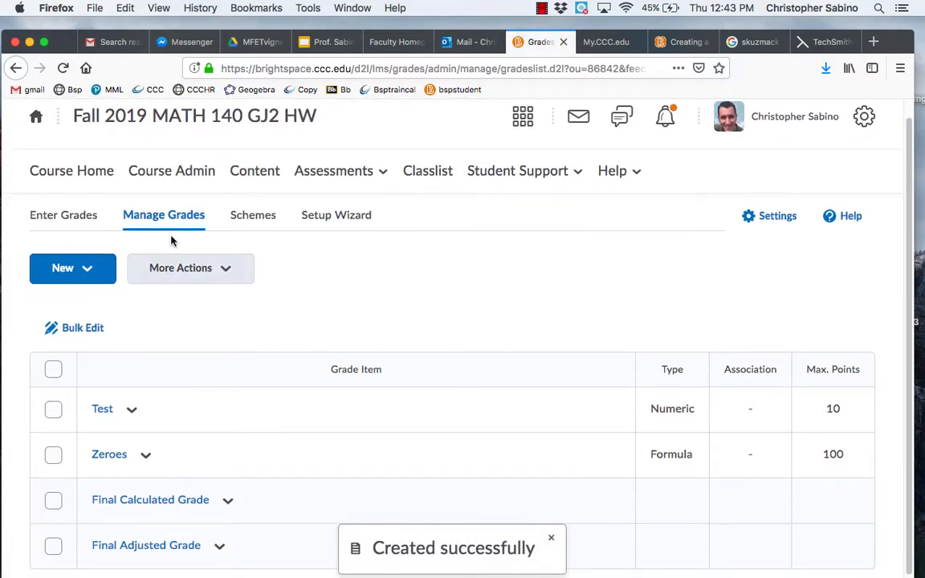
left_click(78, 218)
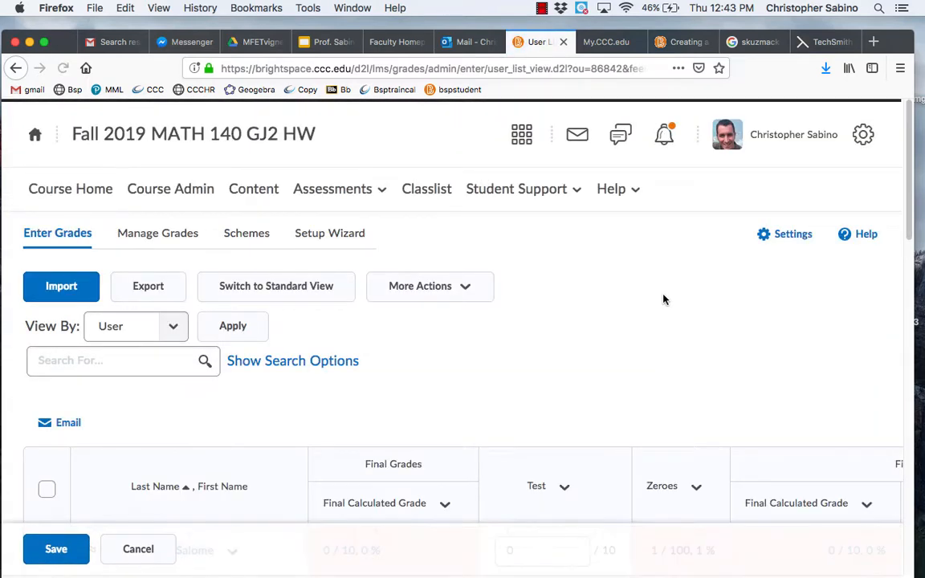
scroll(663, 300, "down", 5)
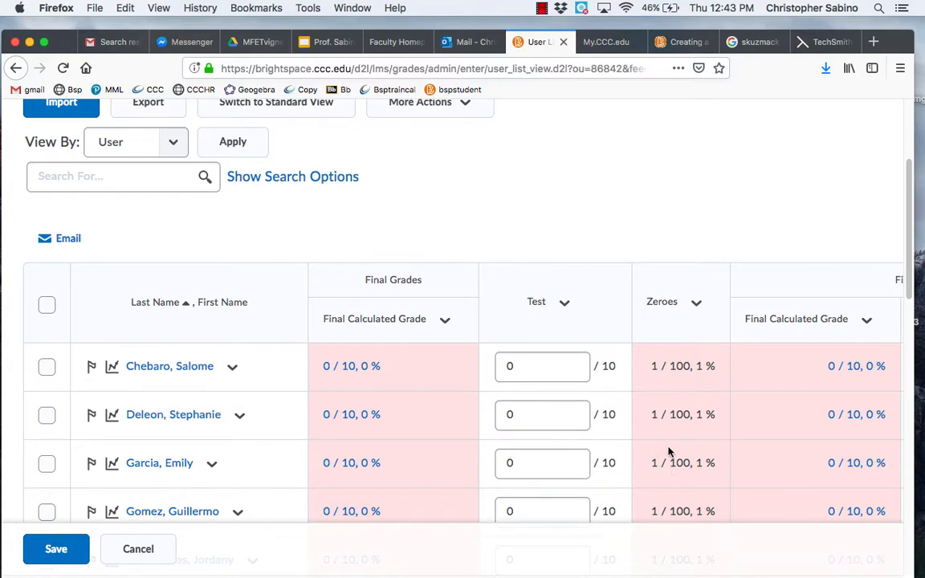
scroll(667, 233, "down", 3)
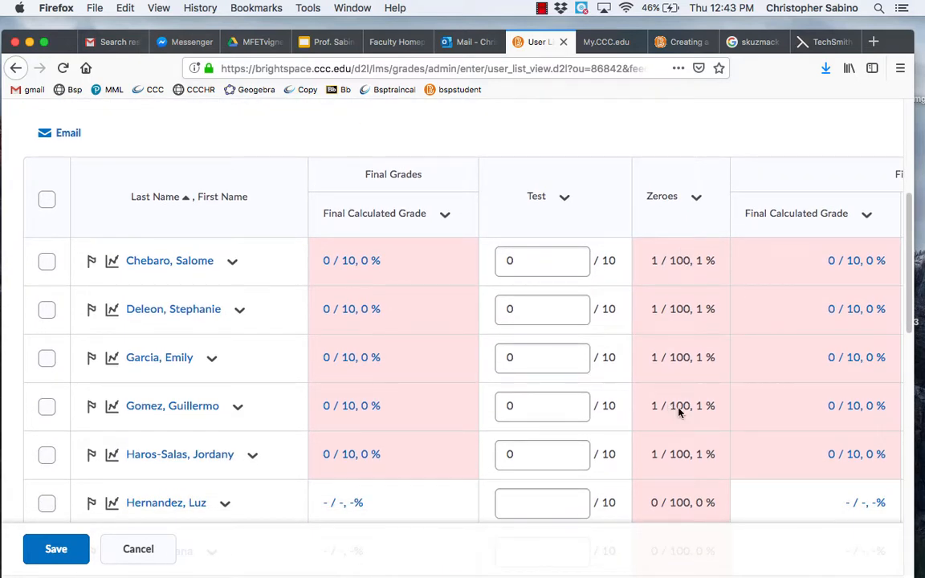
scroll(682, 408, "up", 4)
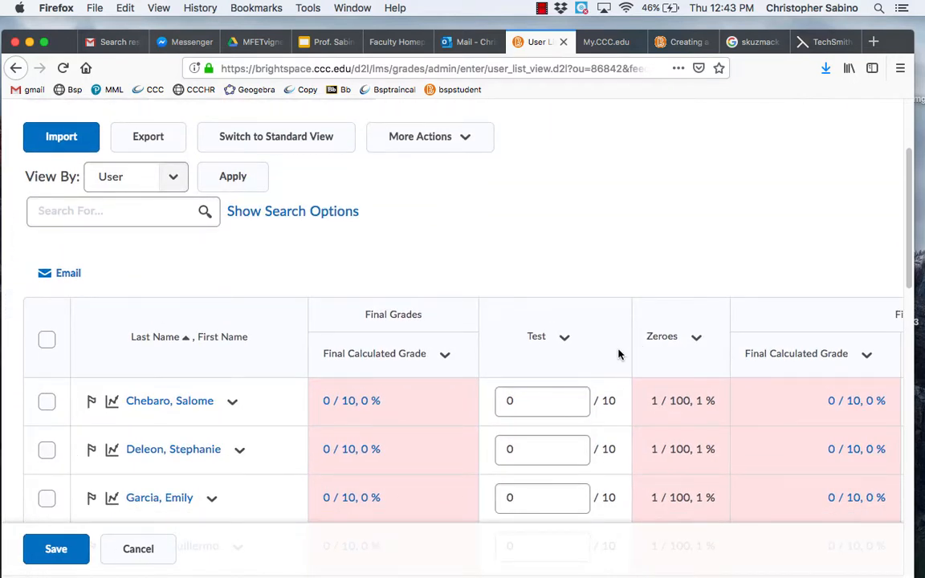